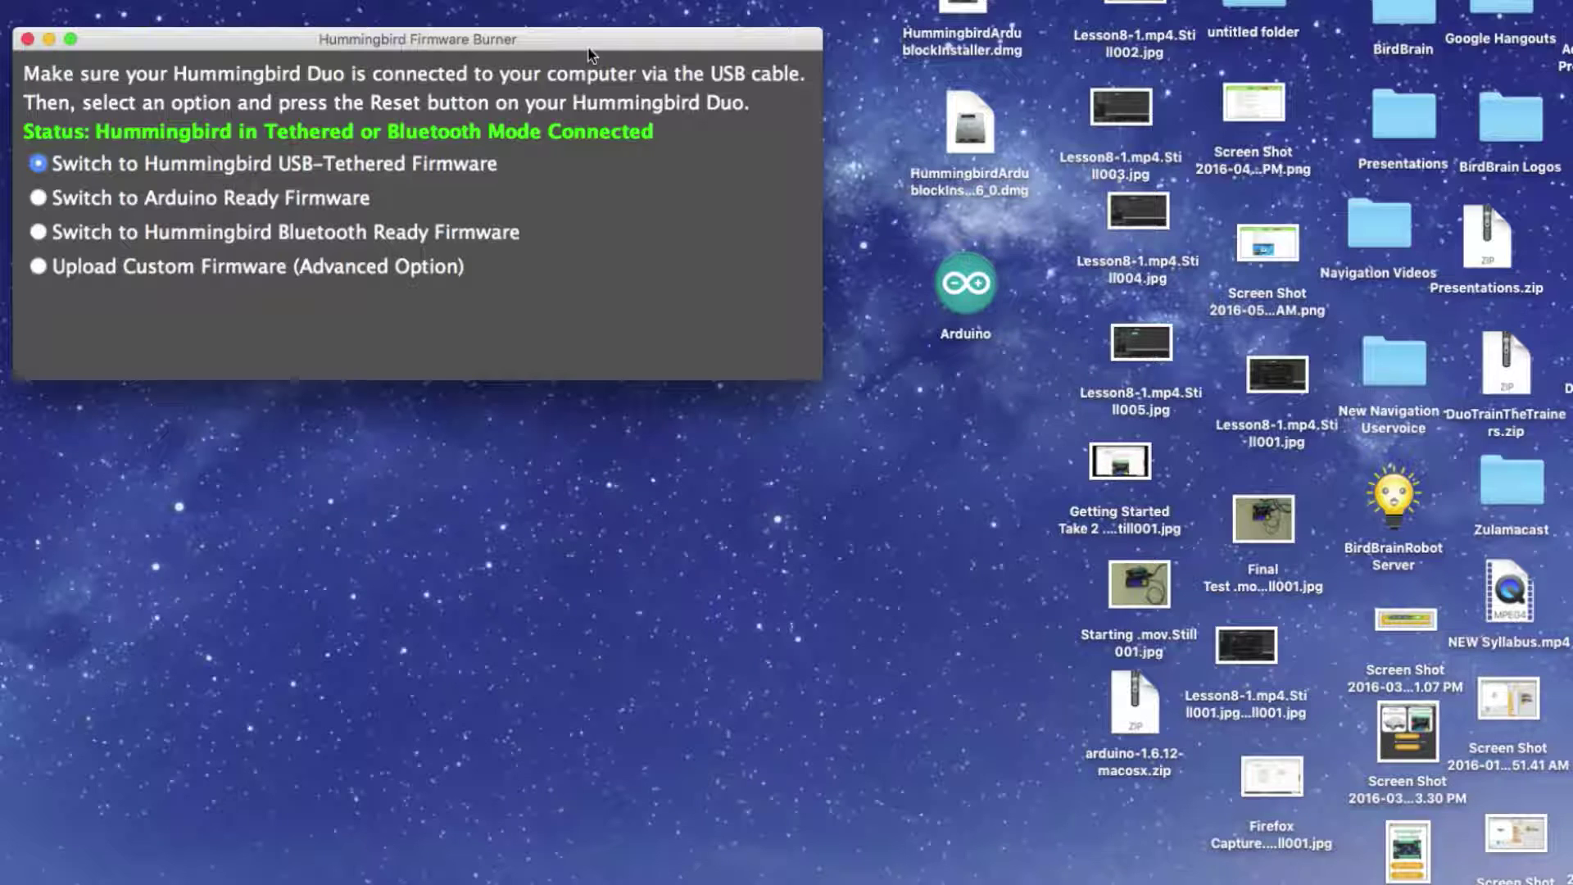
Step: Flash Arduino Ready firmware onto the Hummingbird Duo and acknowledge the completion message
click(39, 197)
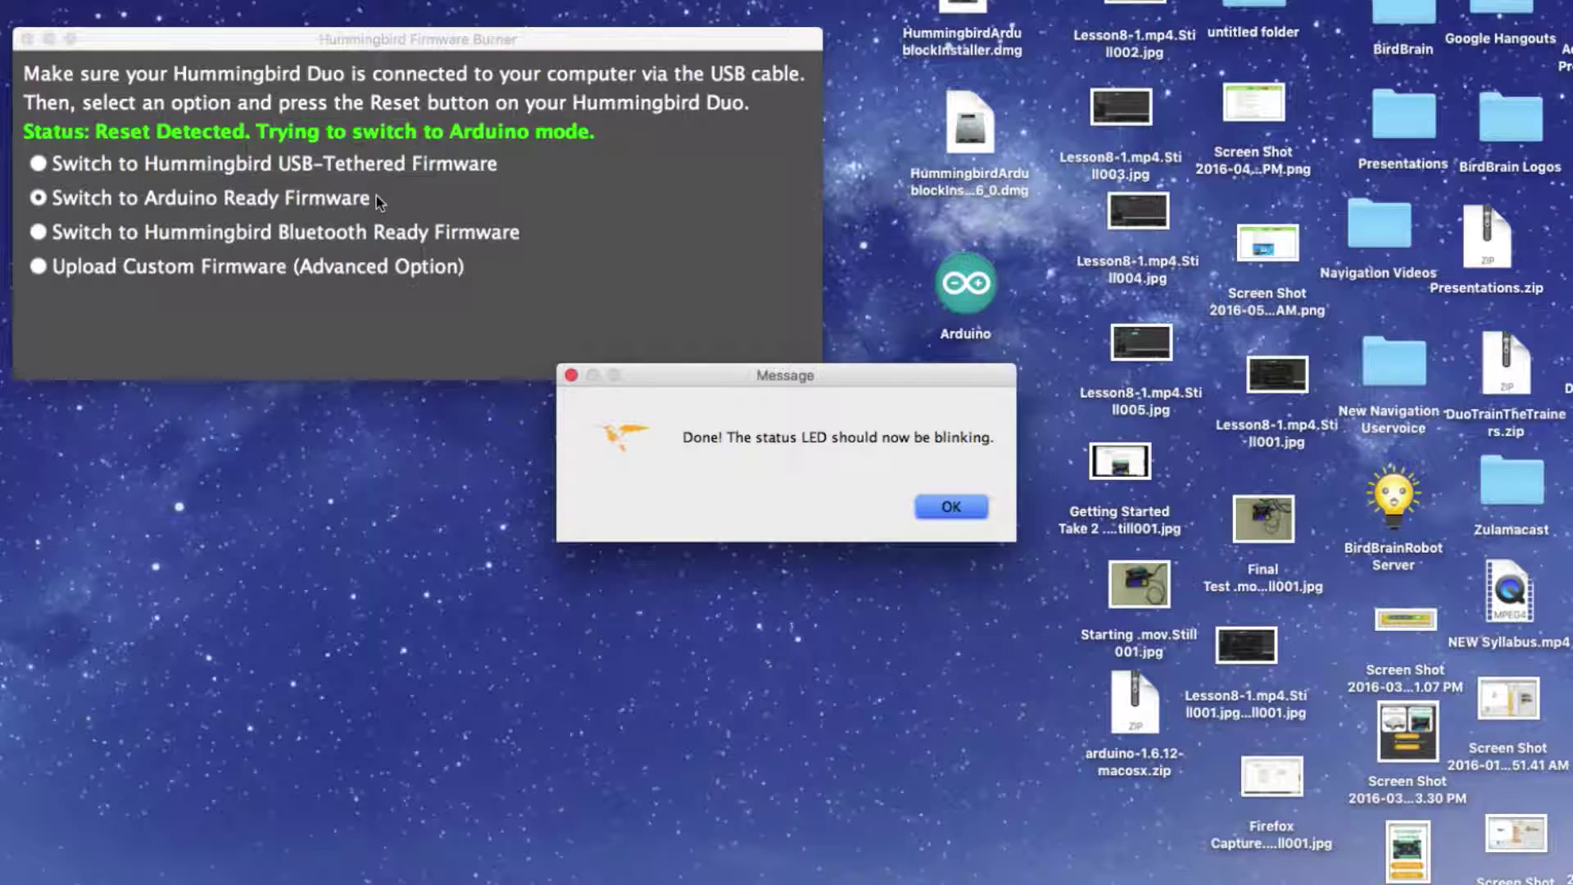
click(952, 506)
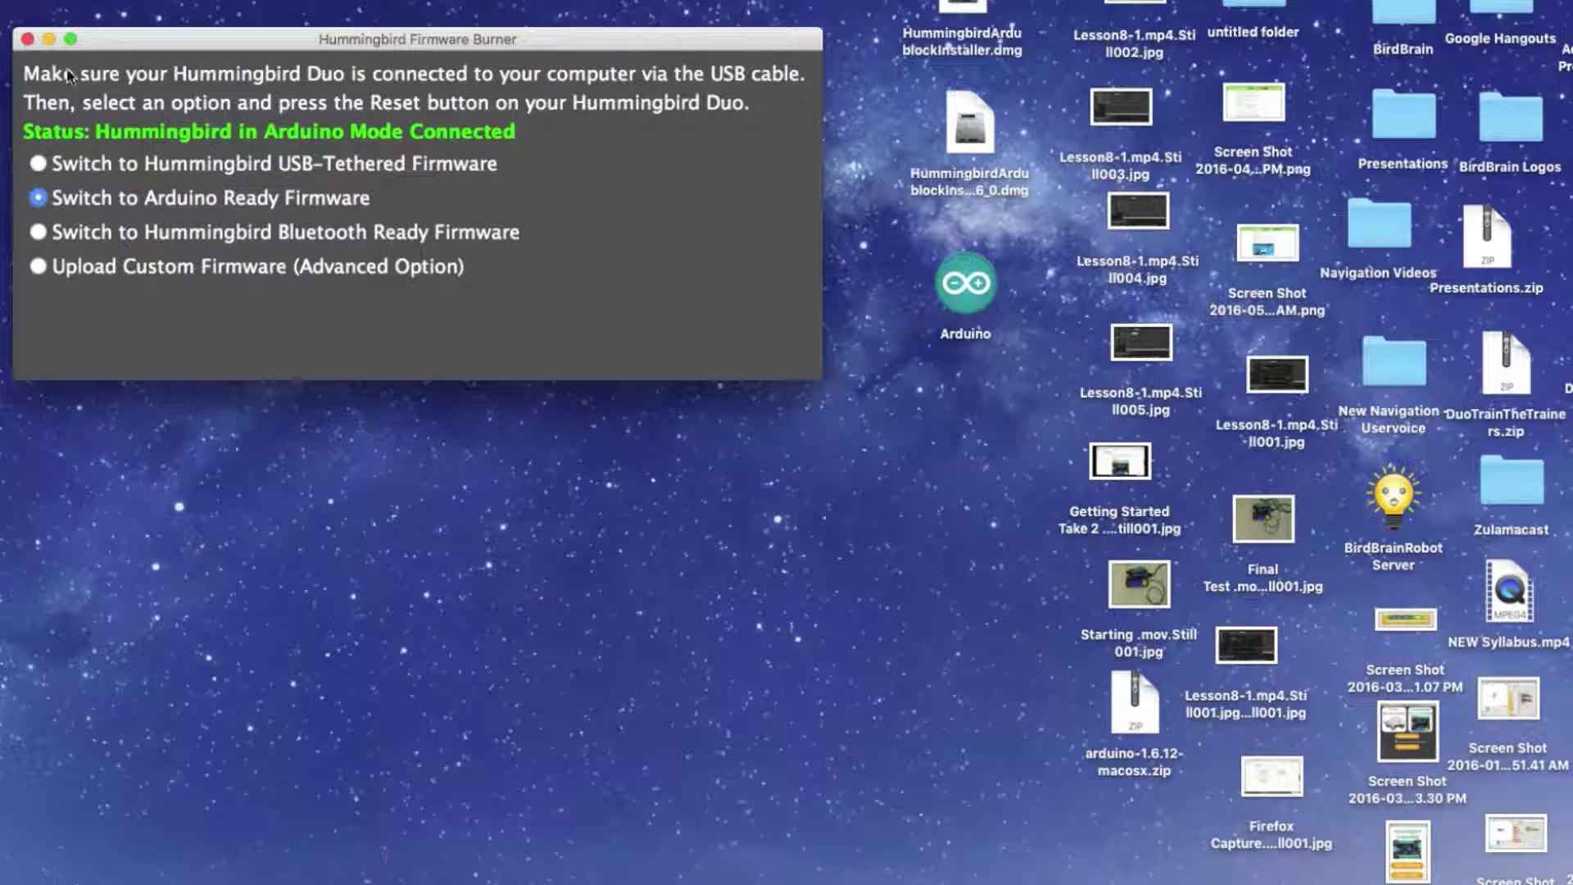
Step: Close the firmware burner and launch Arduino 1.6.12 with the FadeLED Hummingbird sketch
click(27, 40)
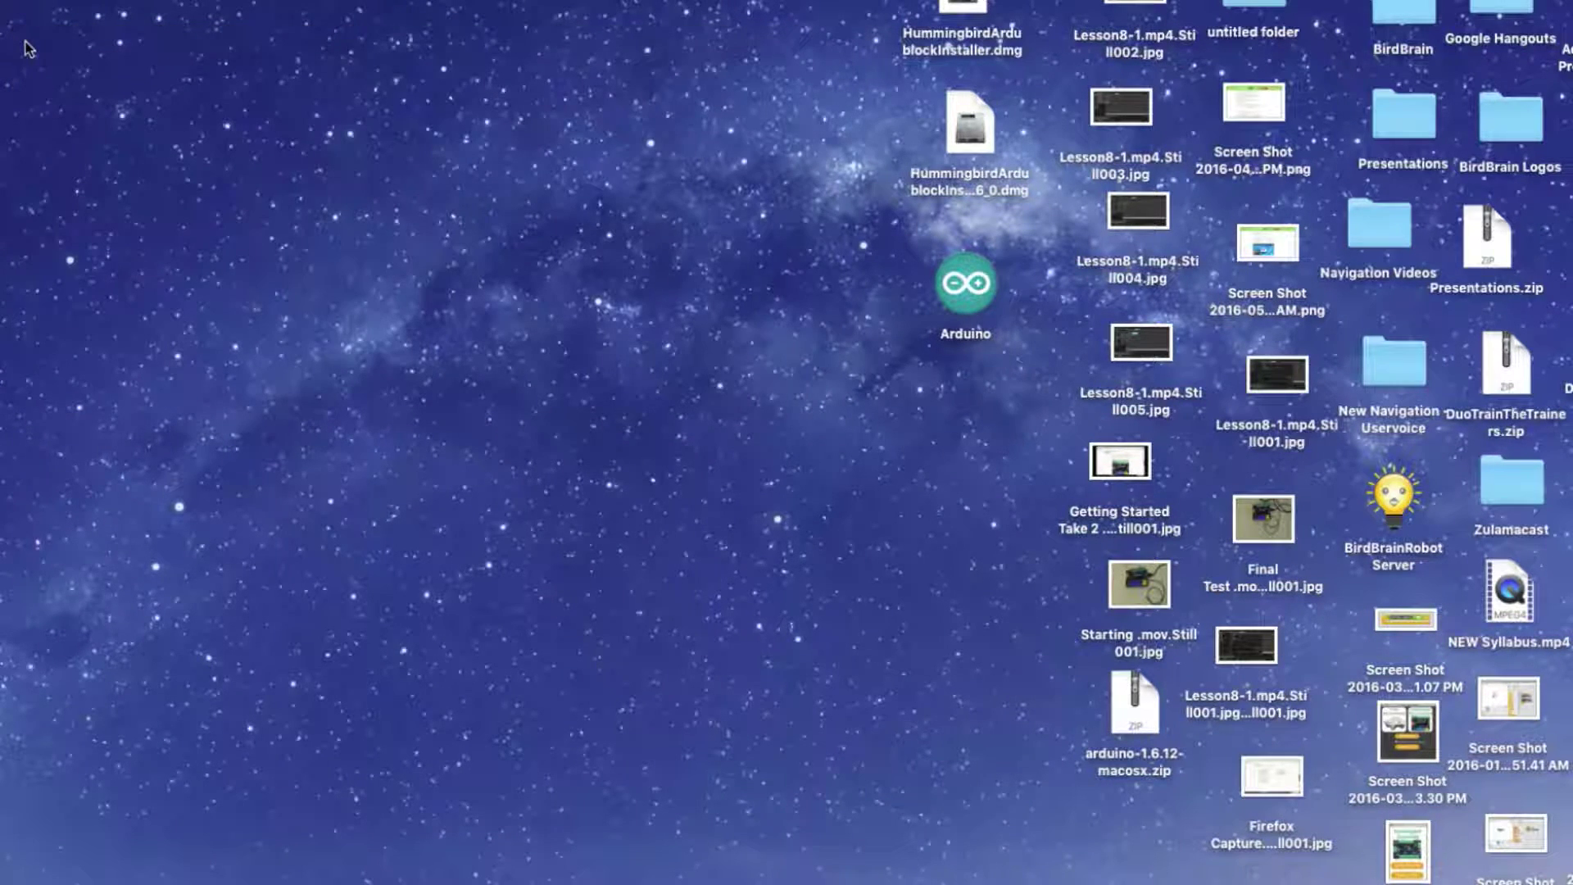
click(991, 292)
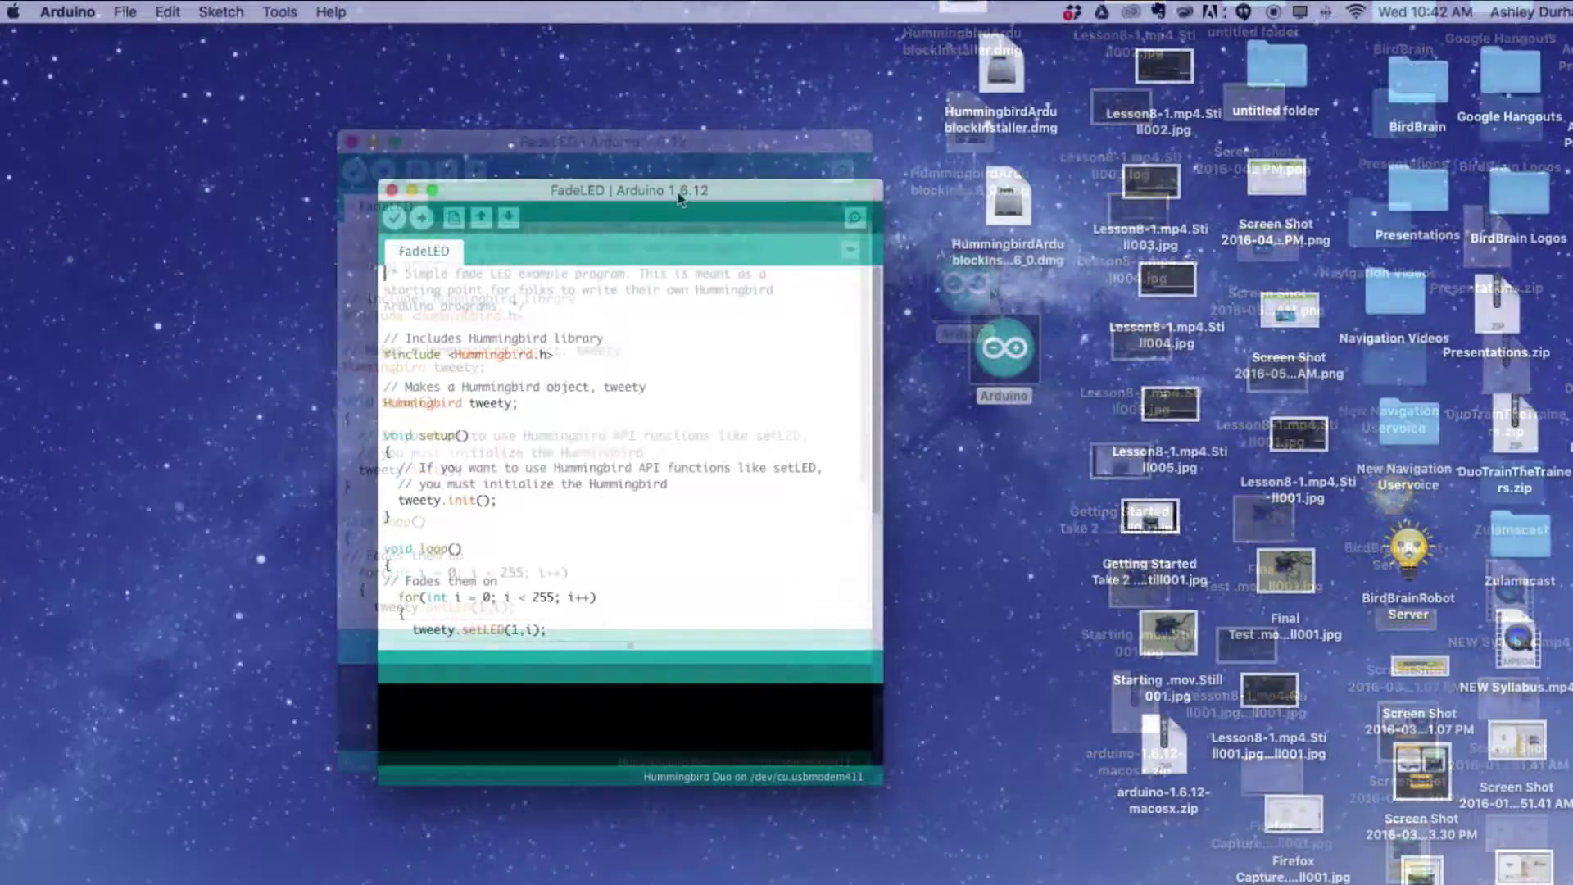
drag(658, 144, 680, 200)
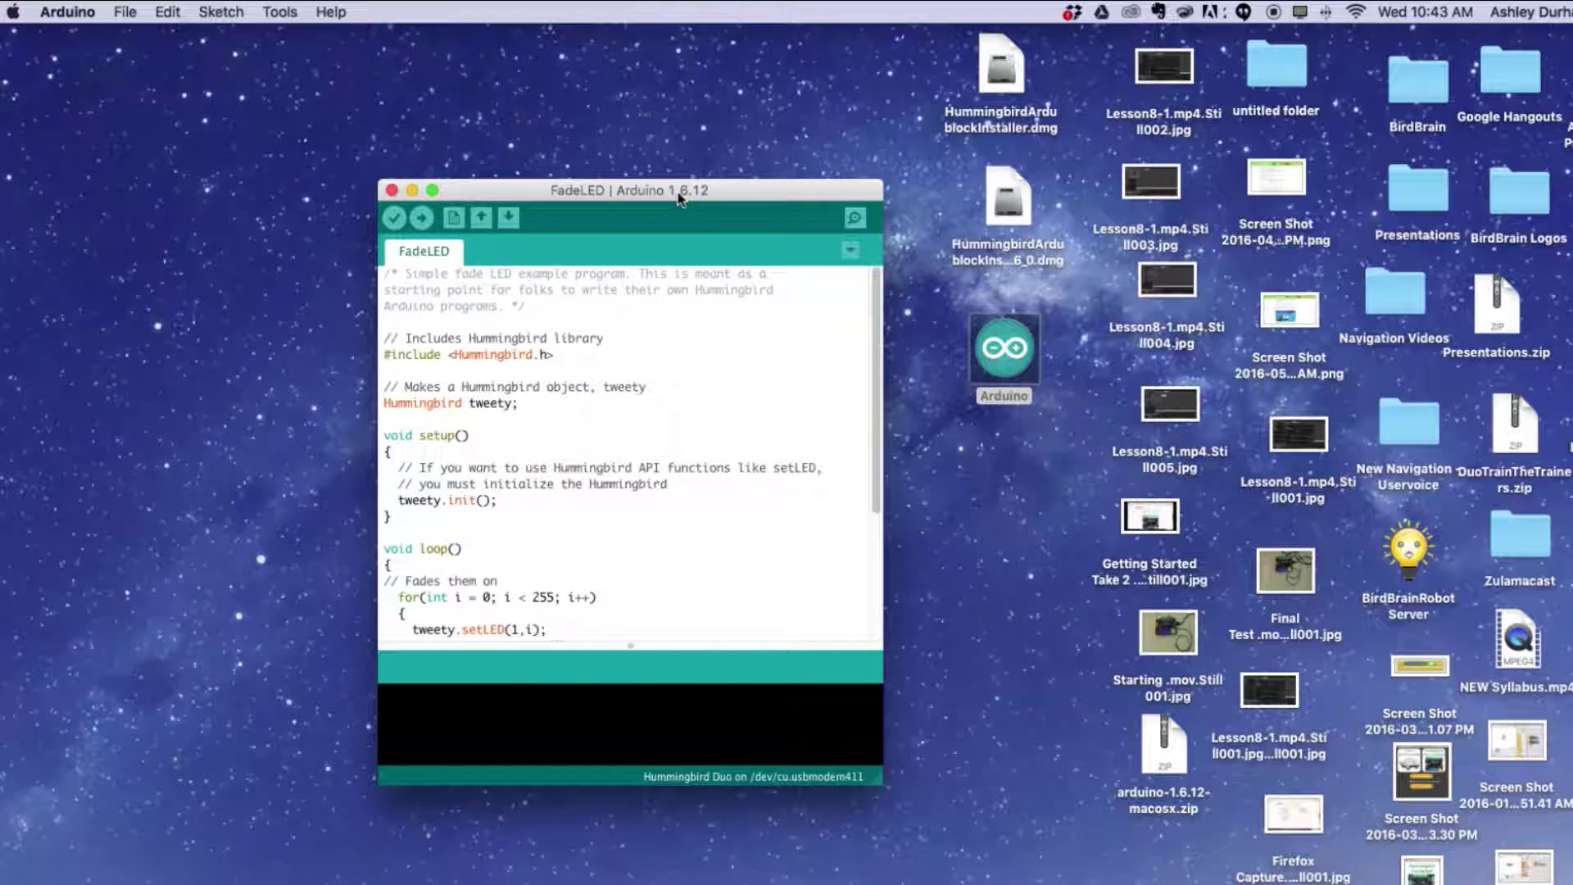
Step: Verify Tools shows Hummingbird Duo as board and /dev/cu.usbmodem411 as port
click(280, 11)
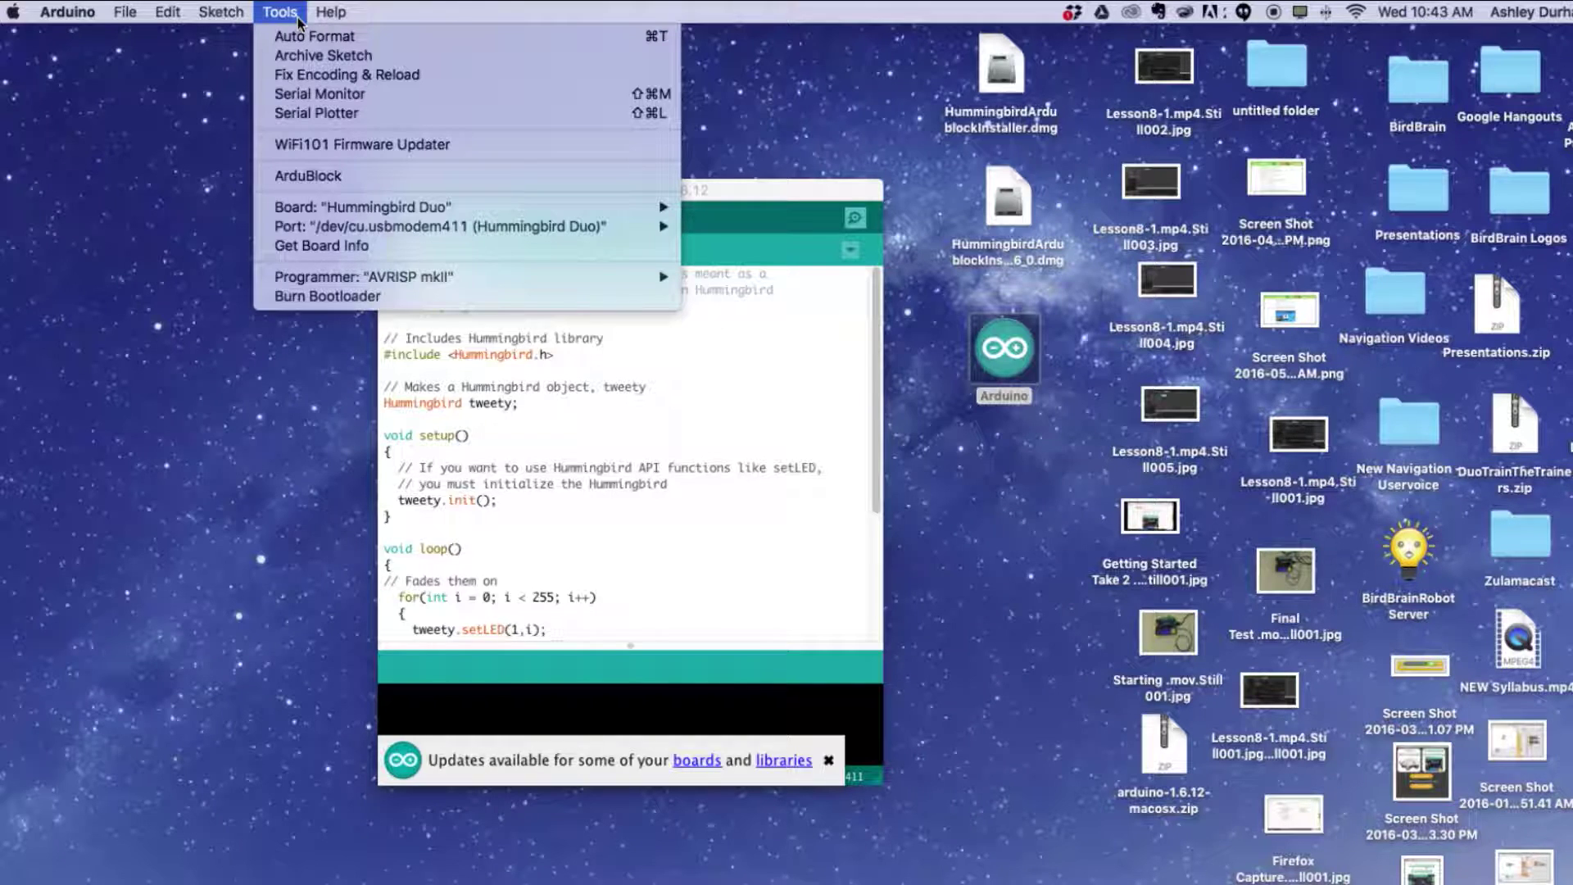
mouse_move(467, 207)
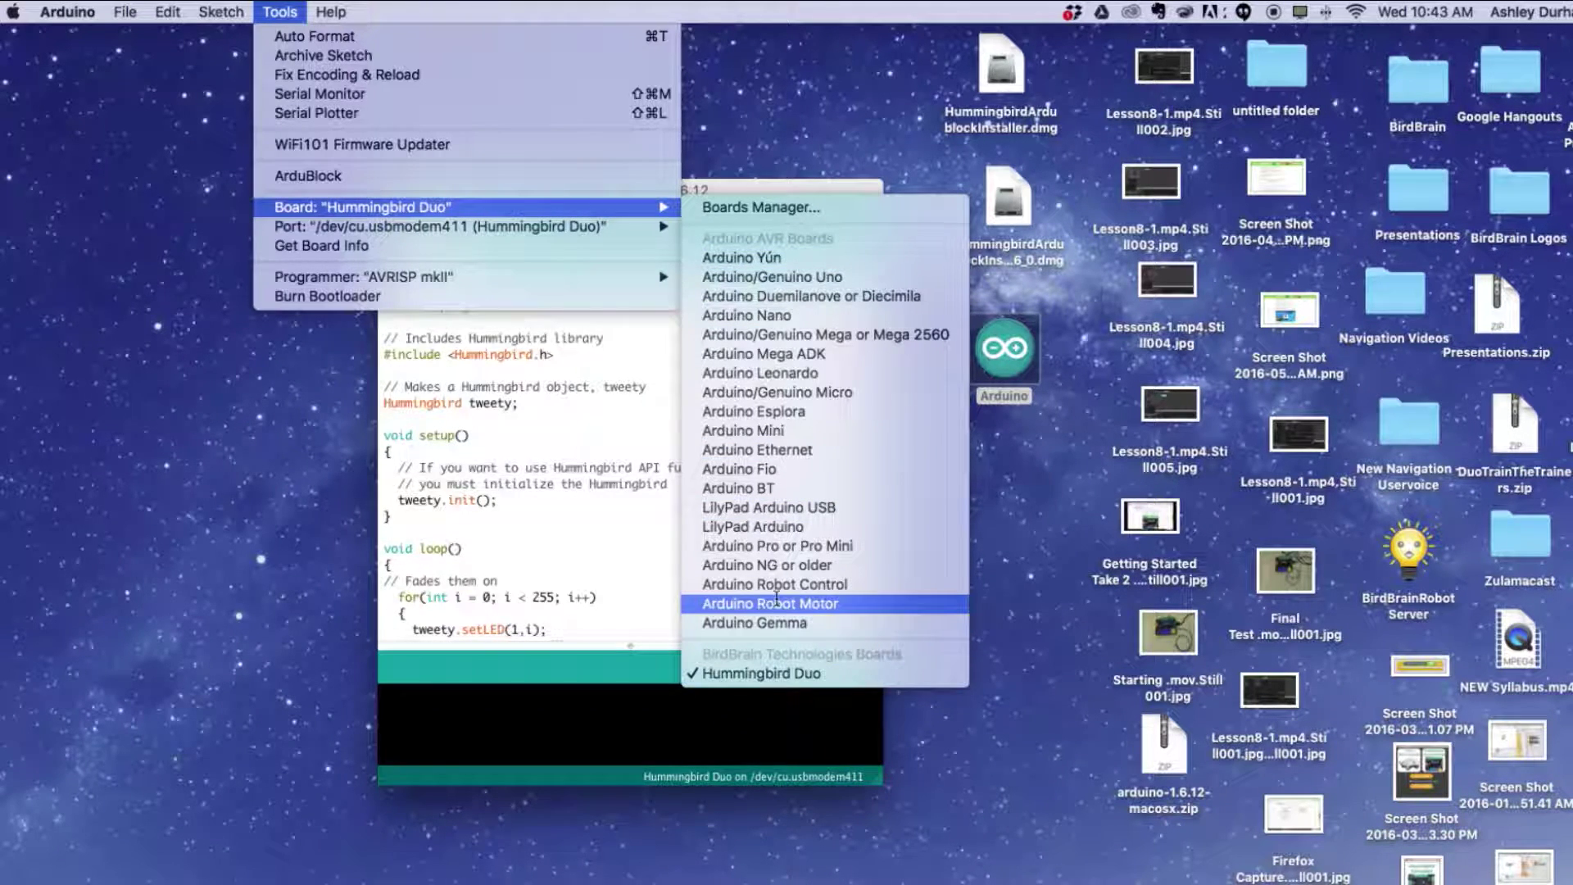
click(773, 672)
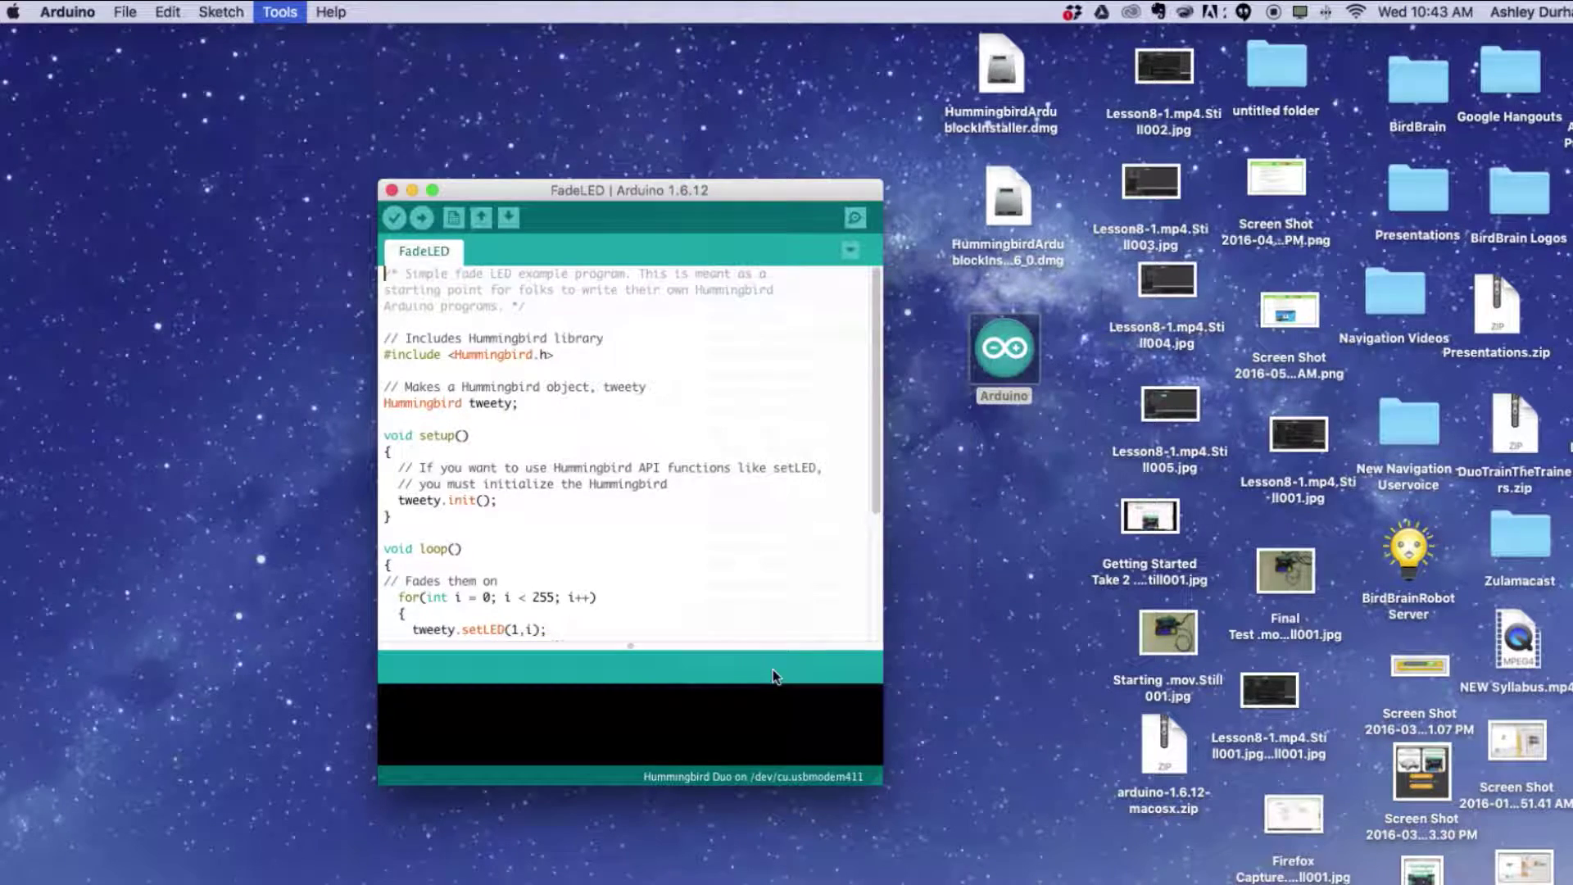
click(281, 12)
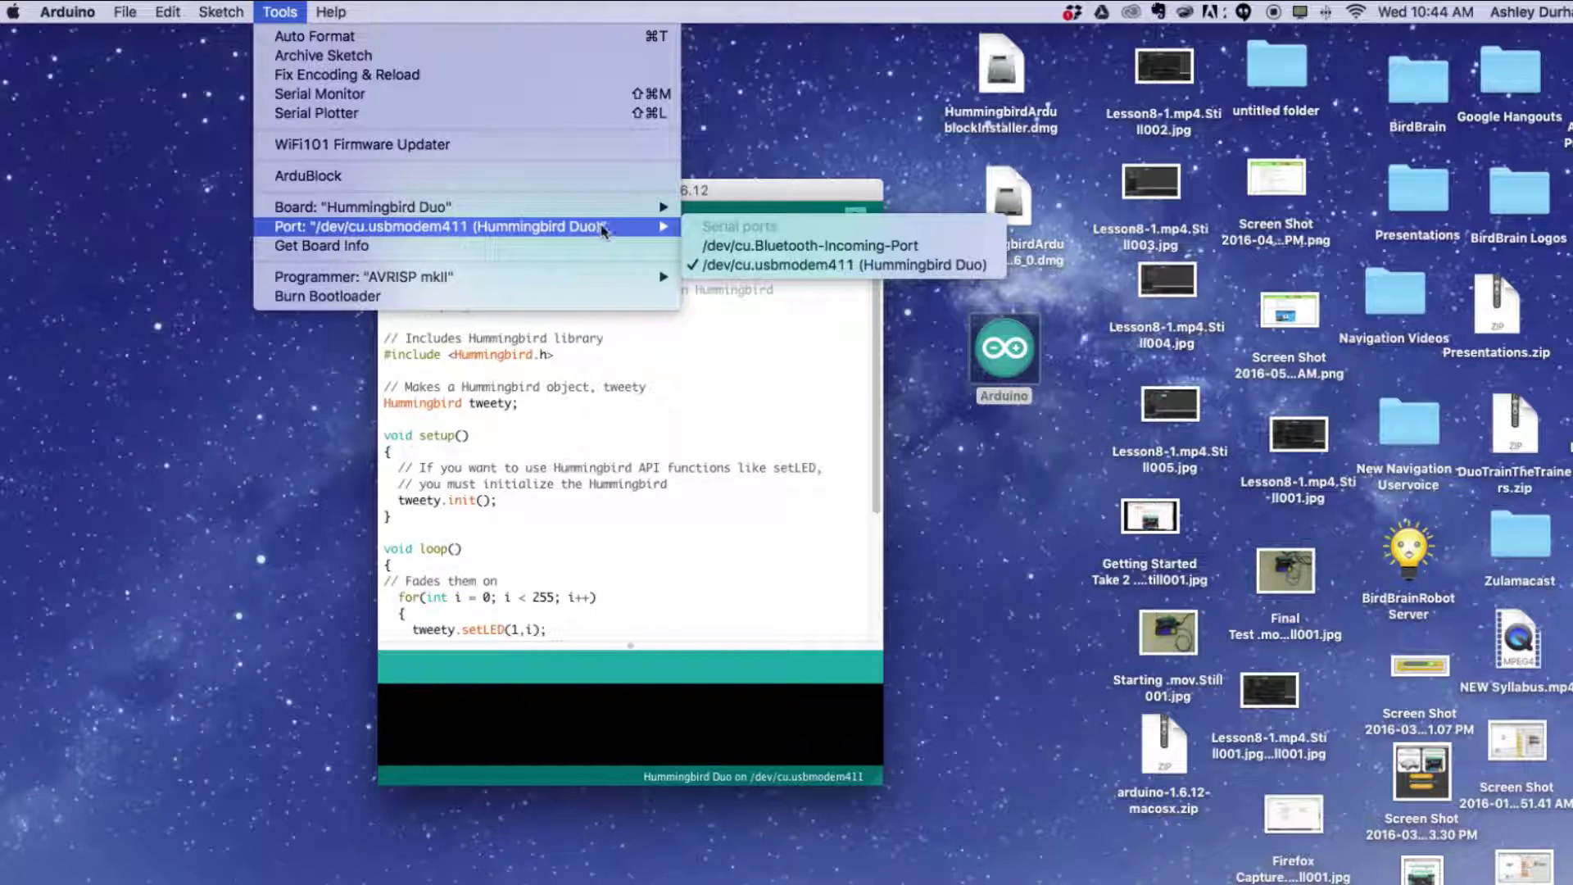
click(790, 278)
click(131, 15)
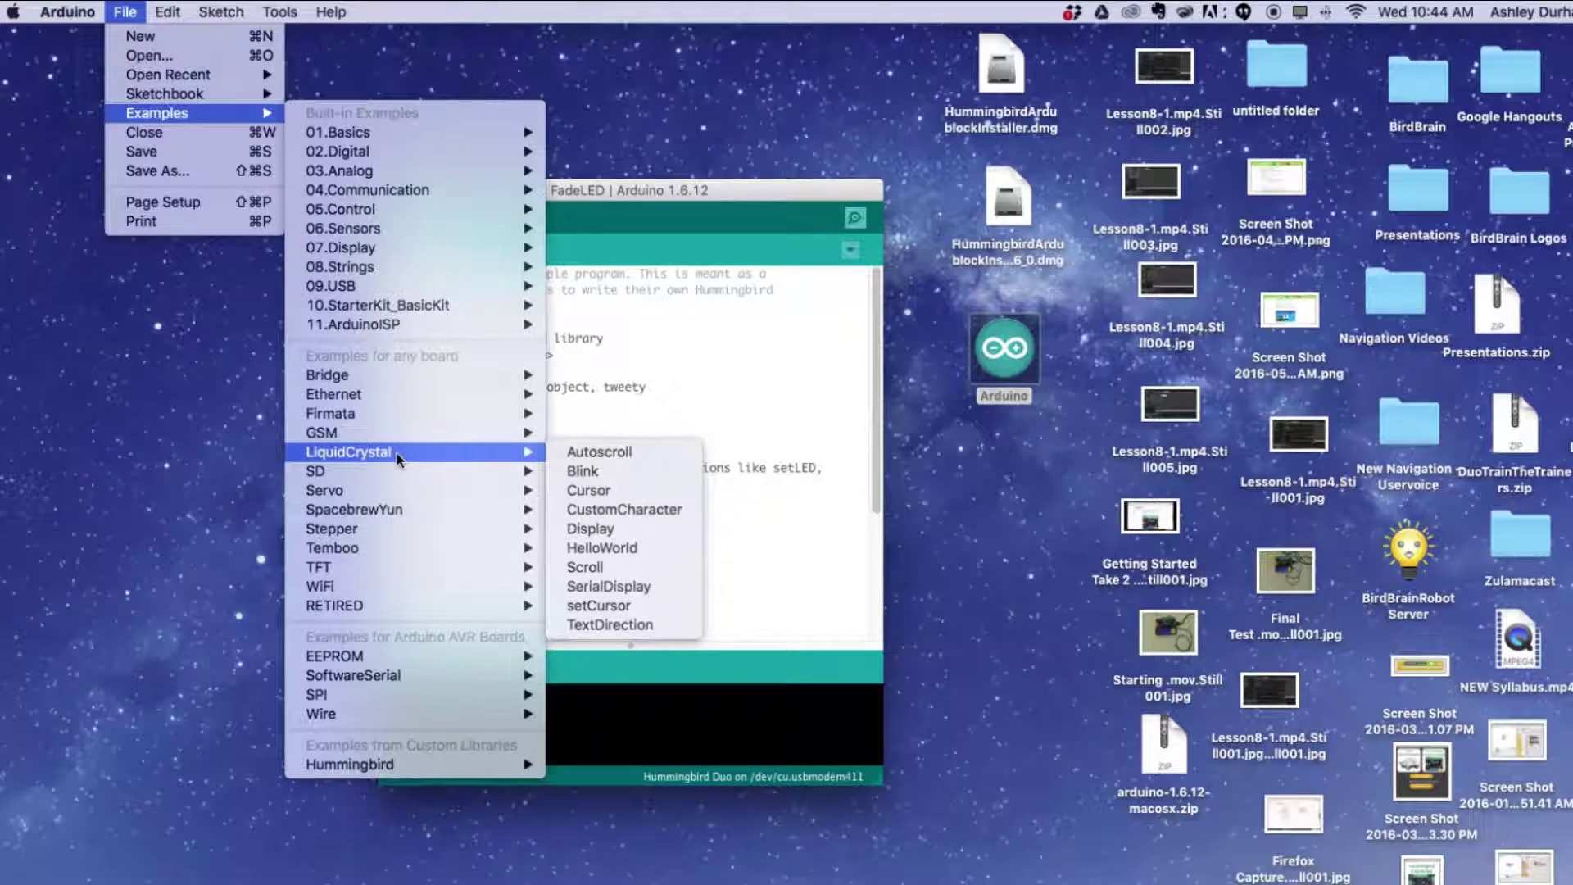
mouse_move(105, 496)
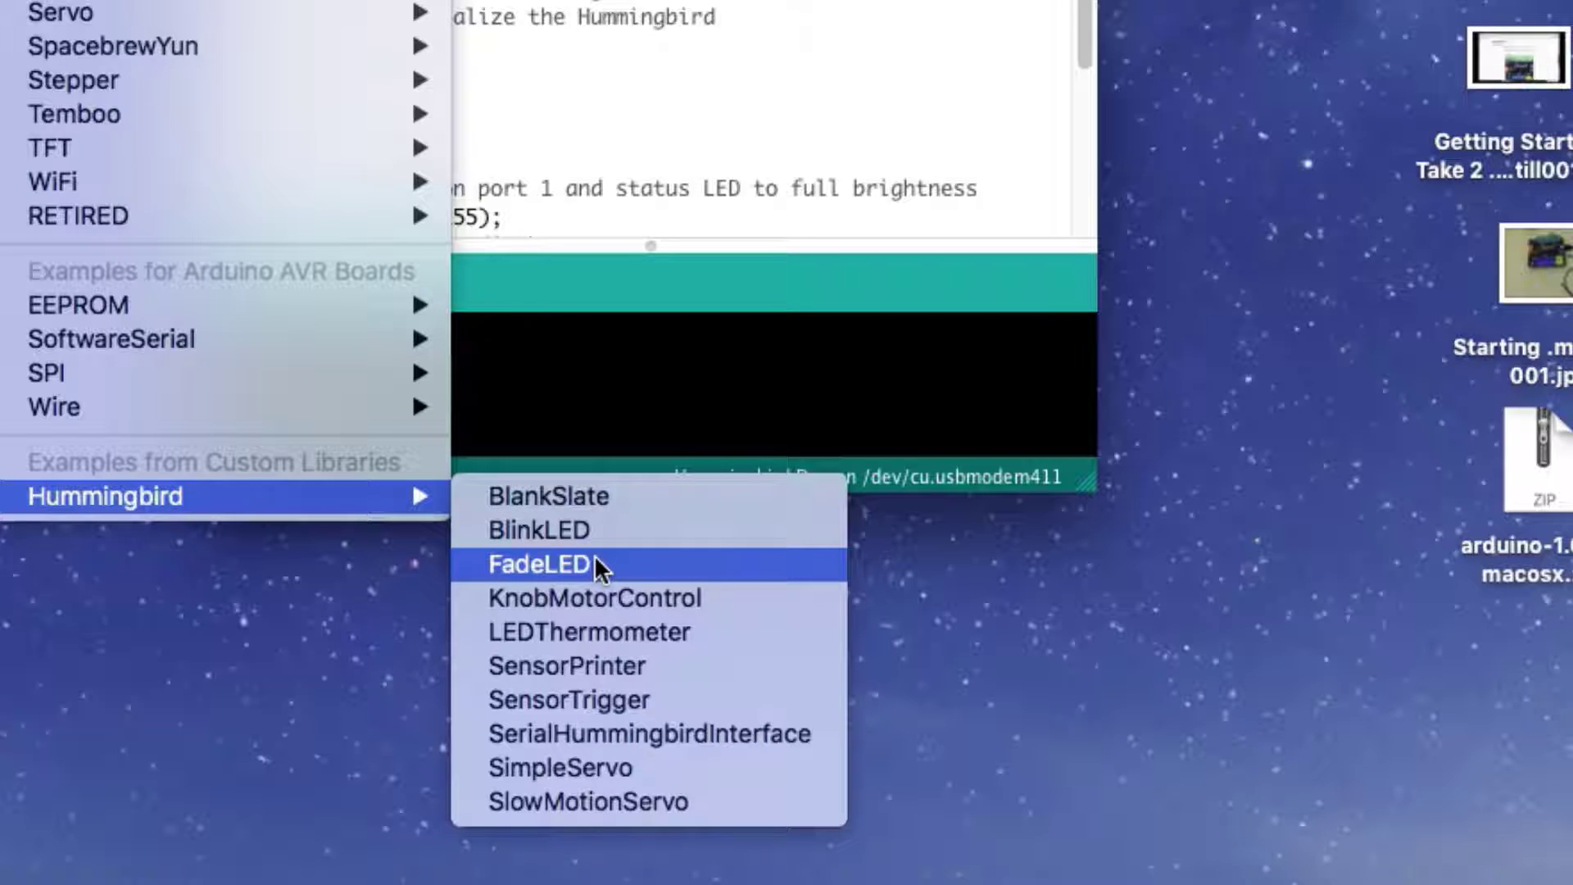
Step: Load FadeLED from File > Examples > Hummingbird
click(541, 565)
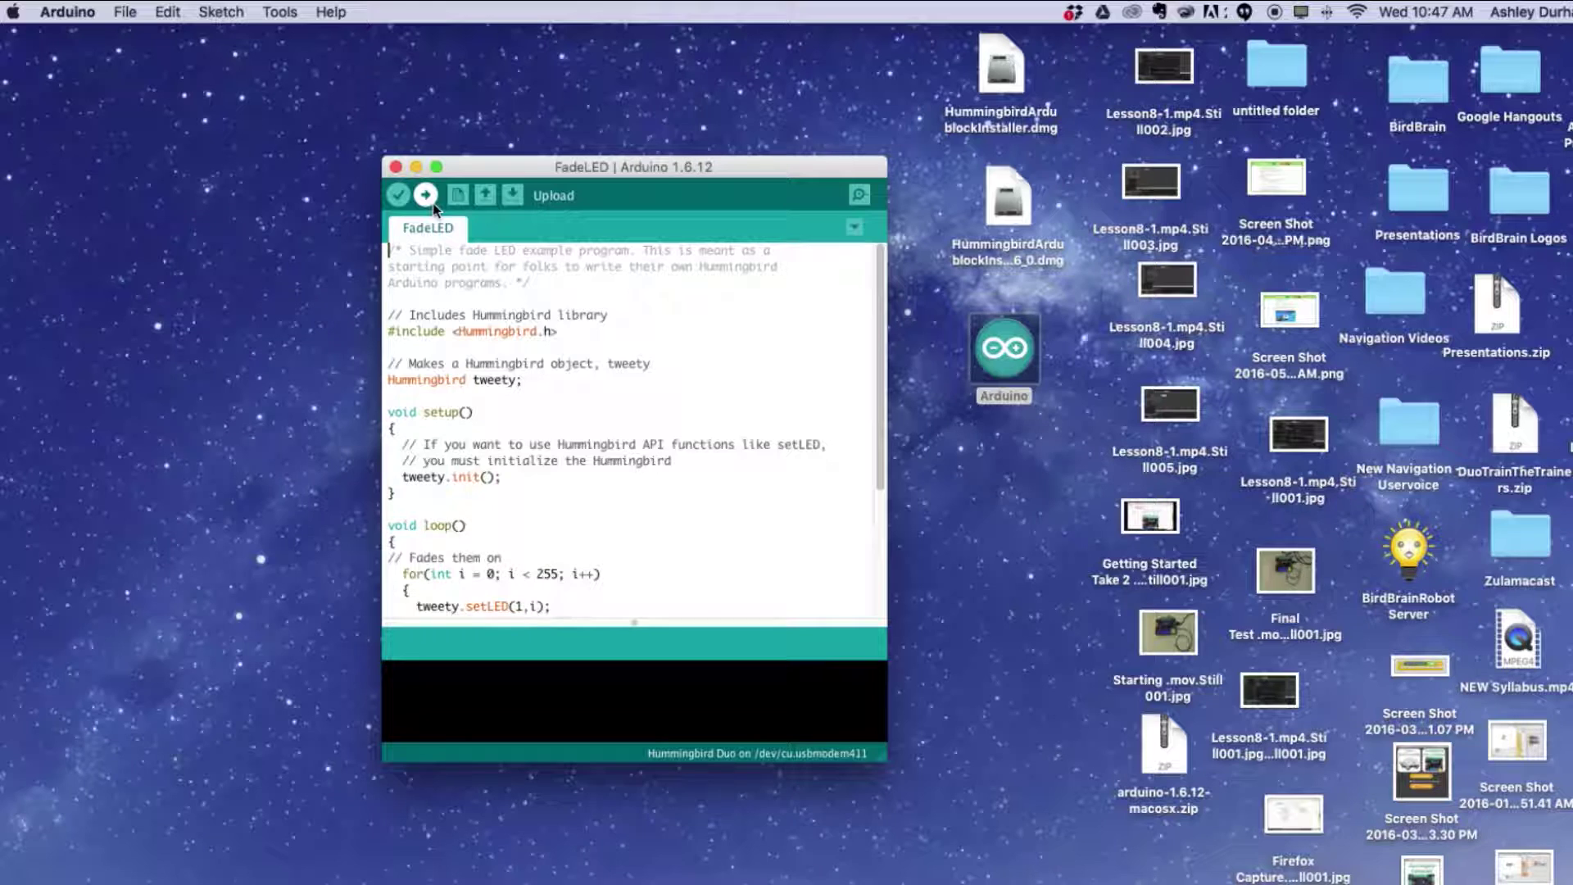
Step: Upload FadeLED to the Hummingbird Duo until 'Done uploading.' appears
click(433, 207)
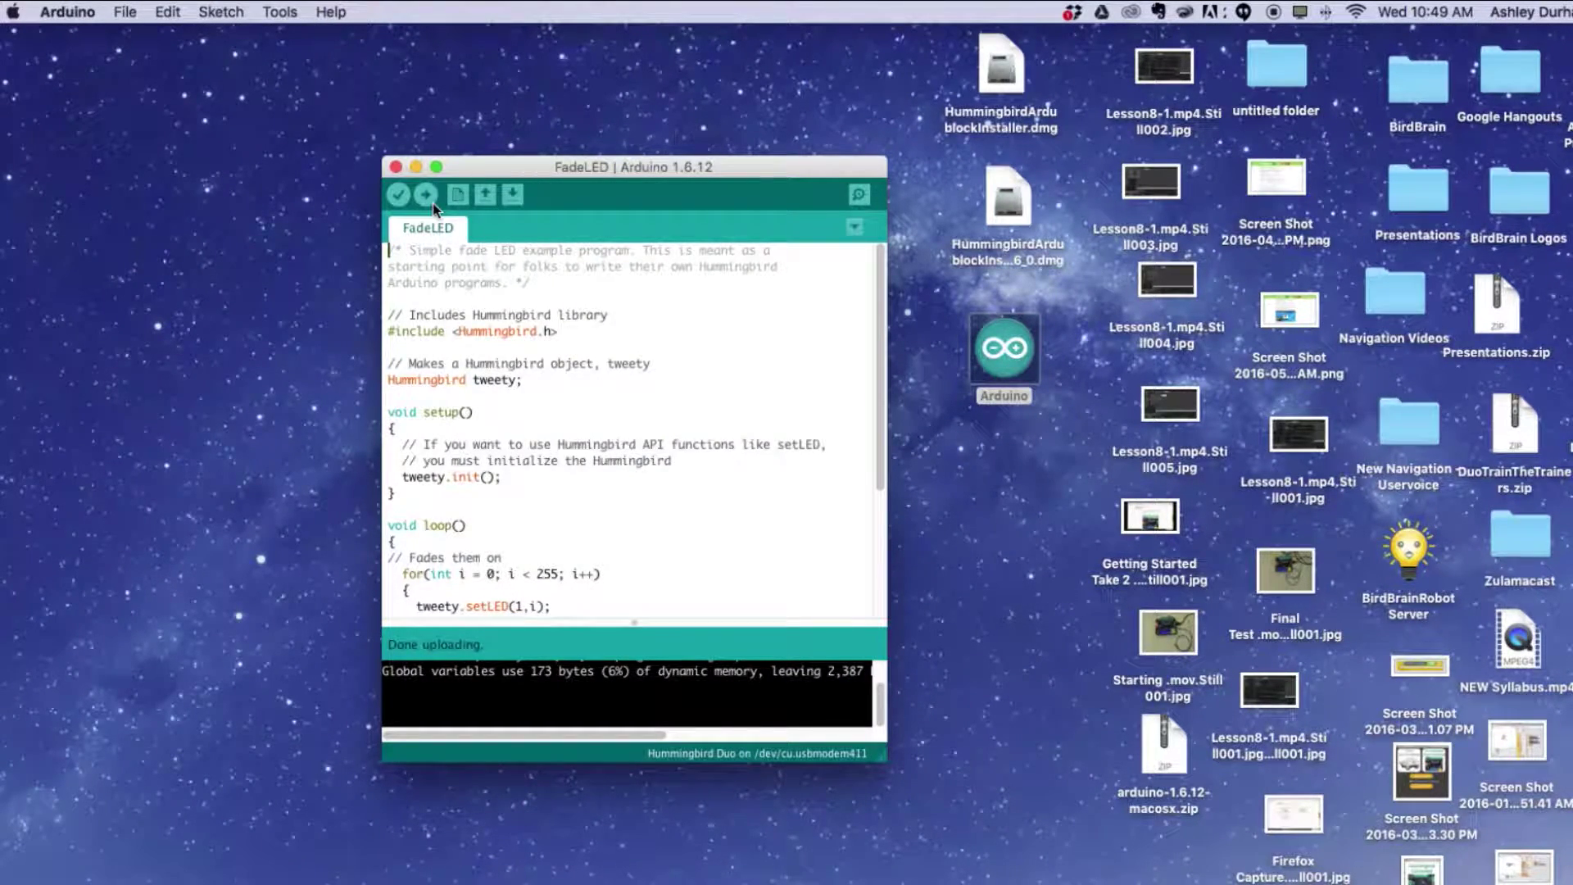
Step: Close the Arduino IDE window before restoring USB-Tethered firmware
click(396, 167)
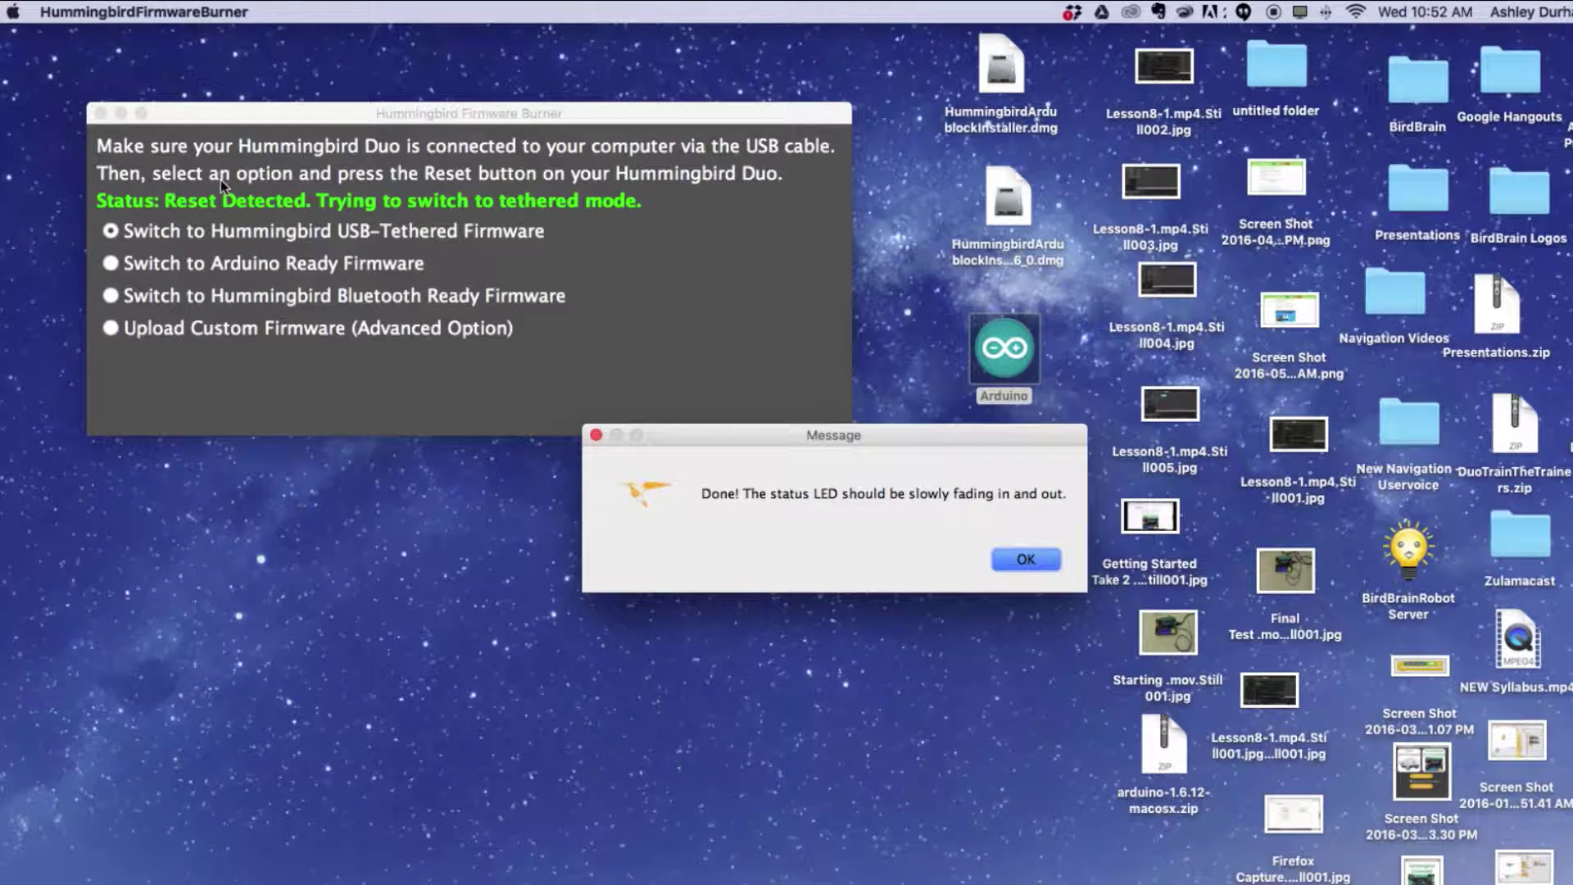
Step: Dismiss the completion message so the burner reports Tethered or Bluetooth Mode Connected
click(1044, 564)
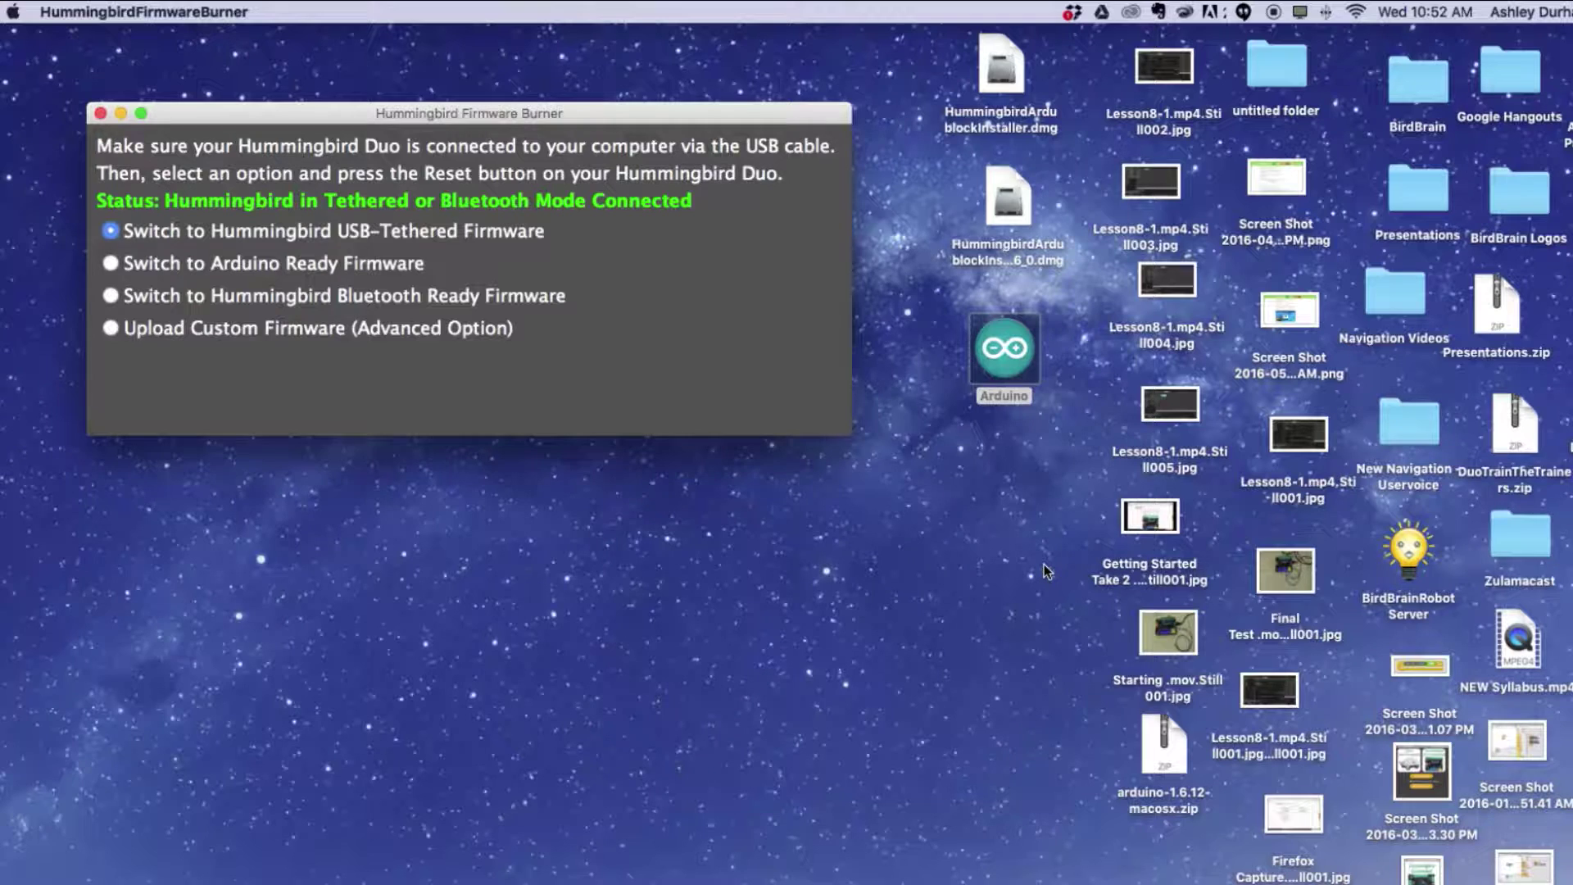